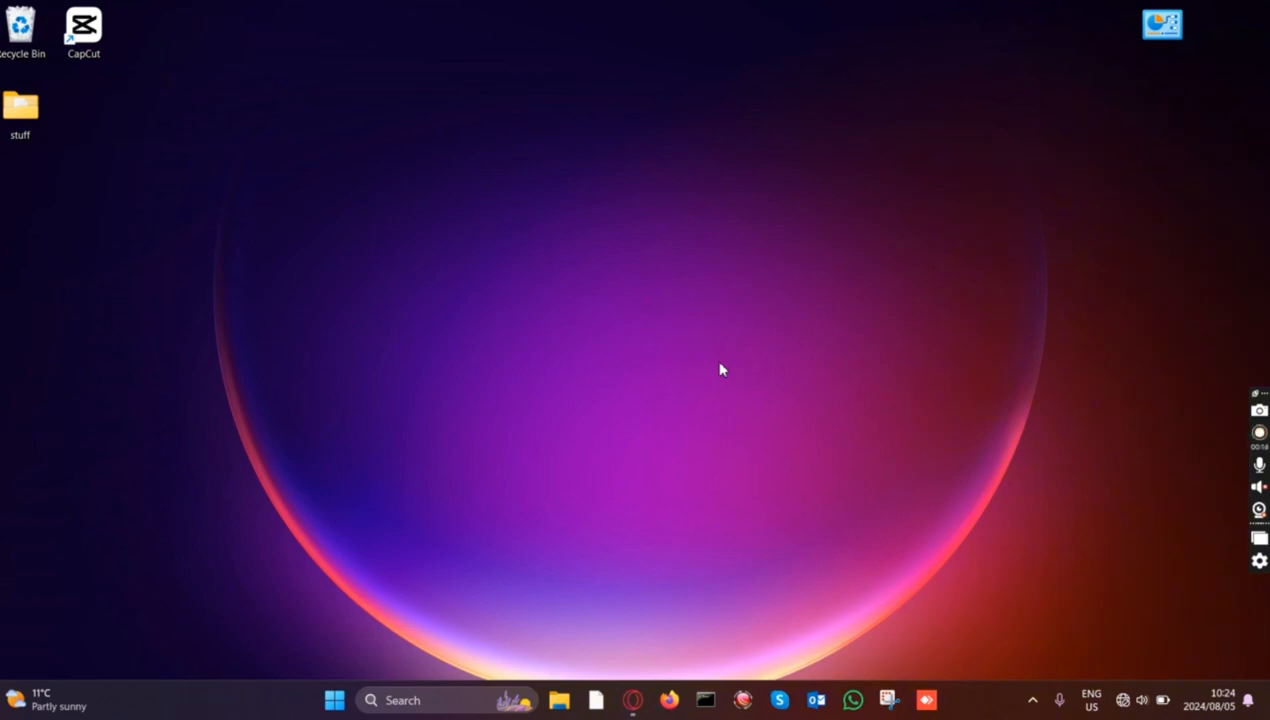
Search Windows for "contr" and open Control Panel.
{"action": "left_click_drag", "start_coordinate": [720, 370], "coordinate": [909, 528]}
{"action": "left_click", "coordinate": [426, 702]}
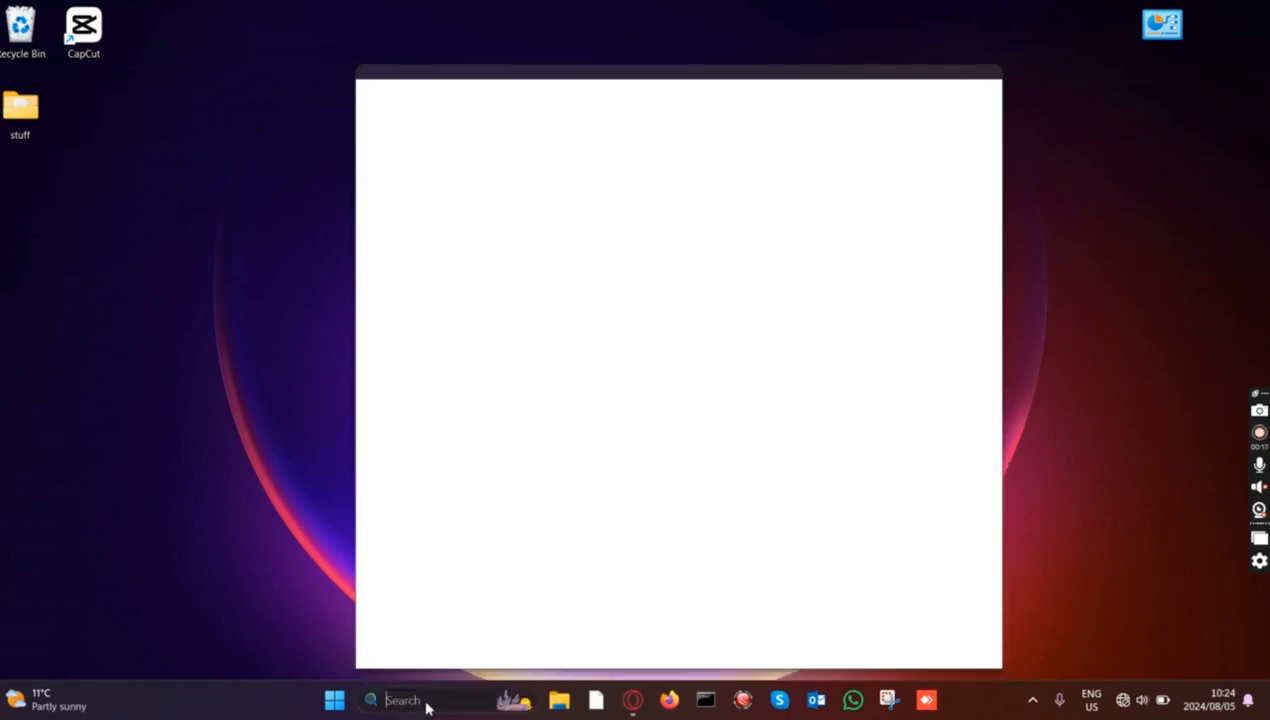
{"action": "type", "text": "c"}
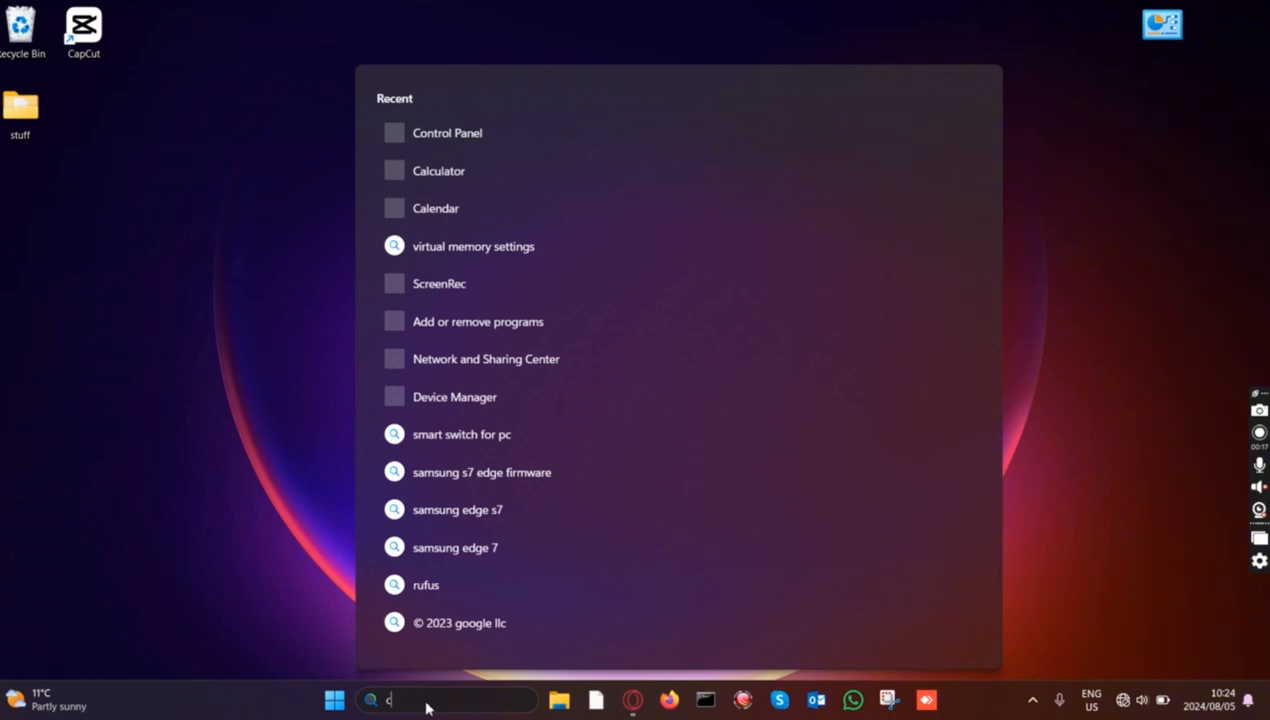
{"action": "type", "text": "ontr"}
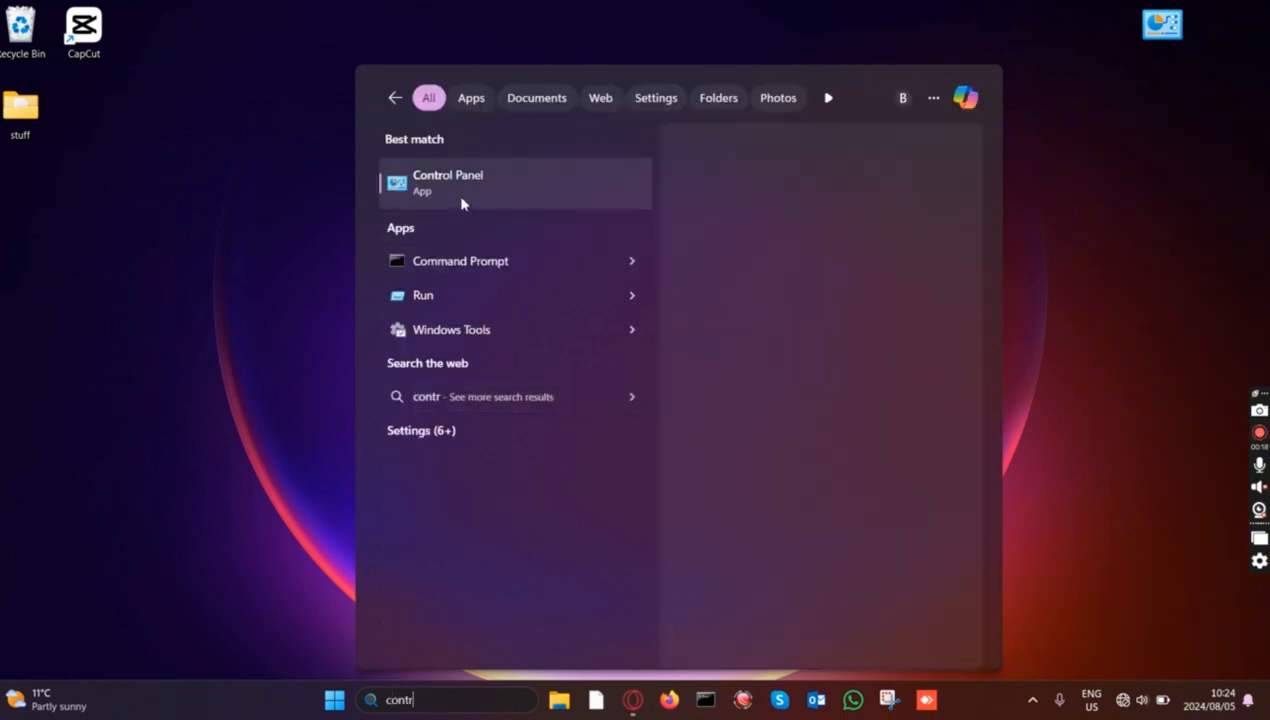
{"action": "left_click", "coordinate": [463, 204]}
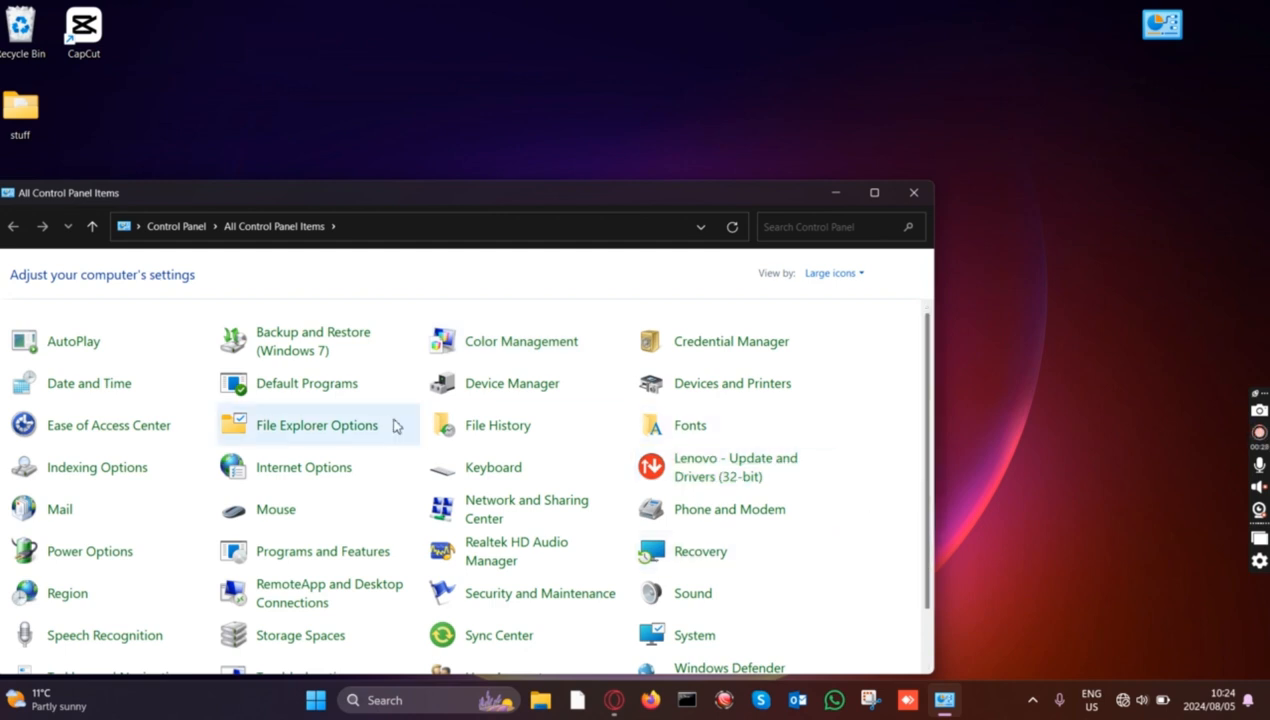
Keep Control Panel in the Large icons view and open the System item.
{"action": "left_click", "coordinate": [838, 275]}
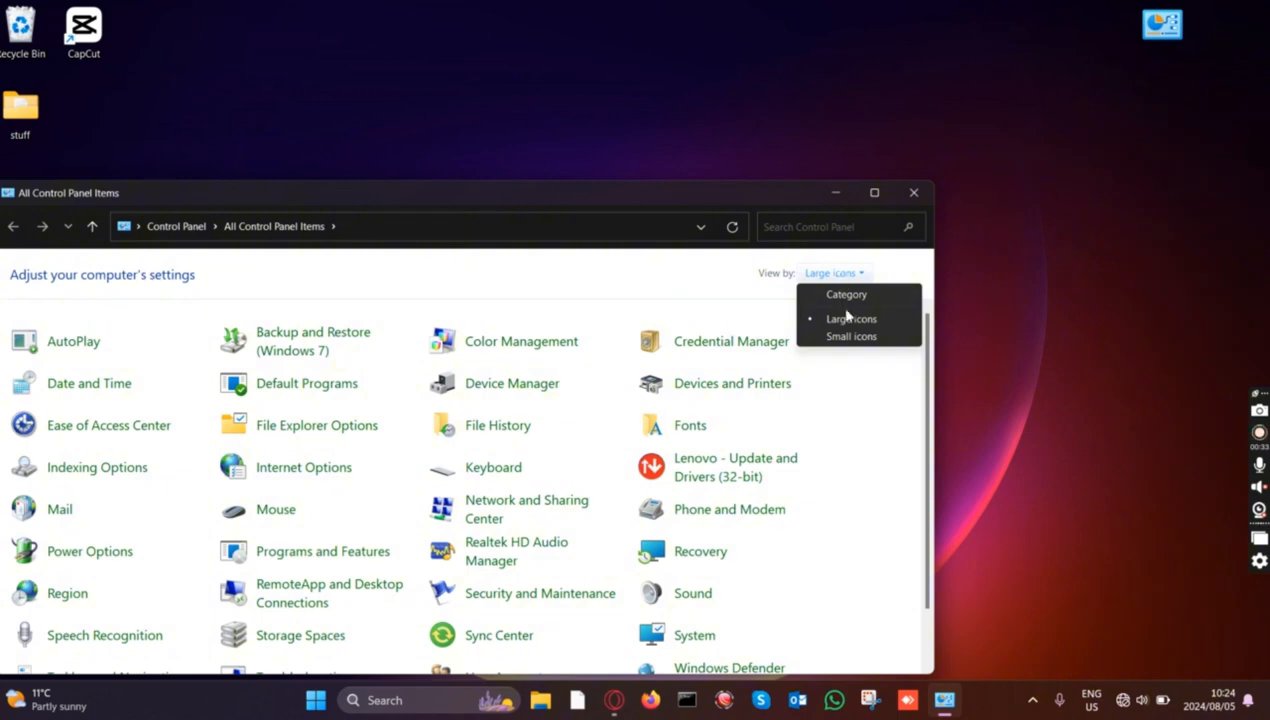
{"action": "left_click", "coordinate": [846, 314]}
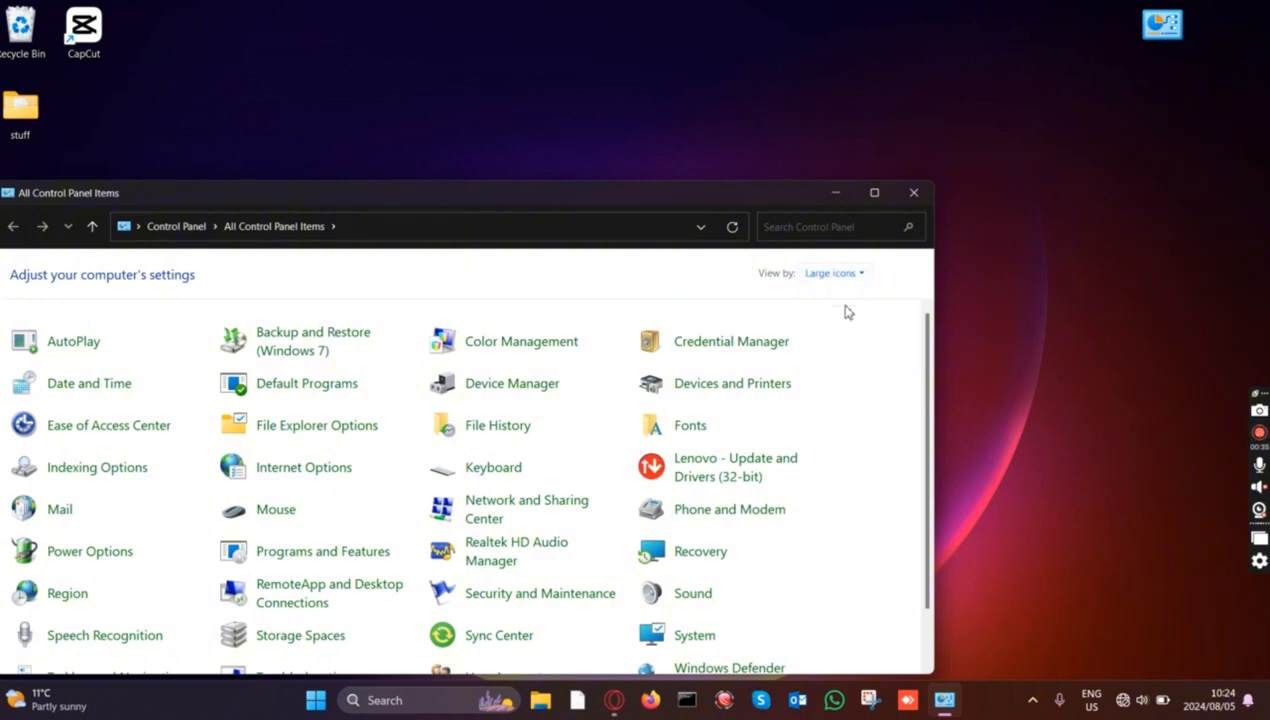
{"action": "right_click", "coordinate": [930, 440]}
{"action": "left_click", "coordinate": [703, 638]}
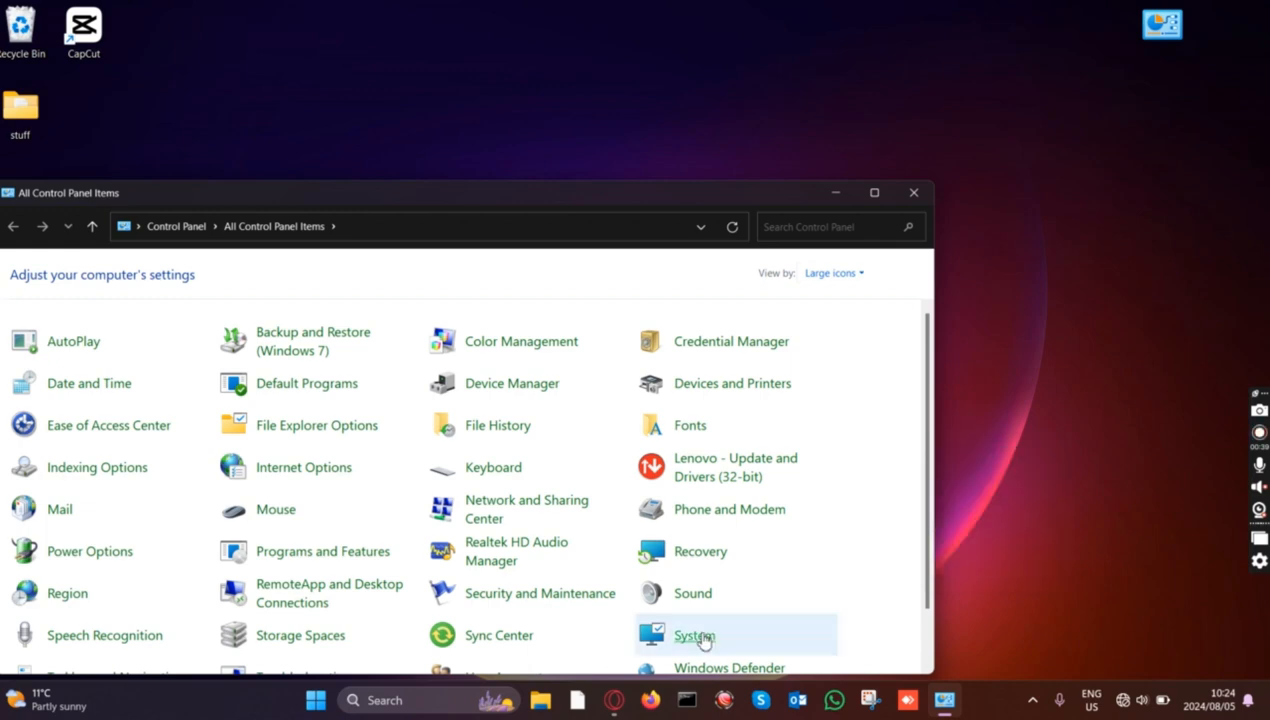
{"action": "left_click", "coordinate": [703, 637]}
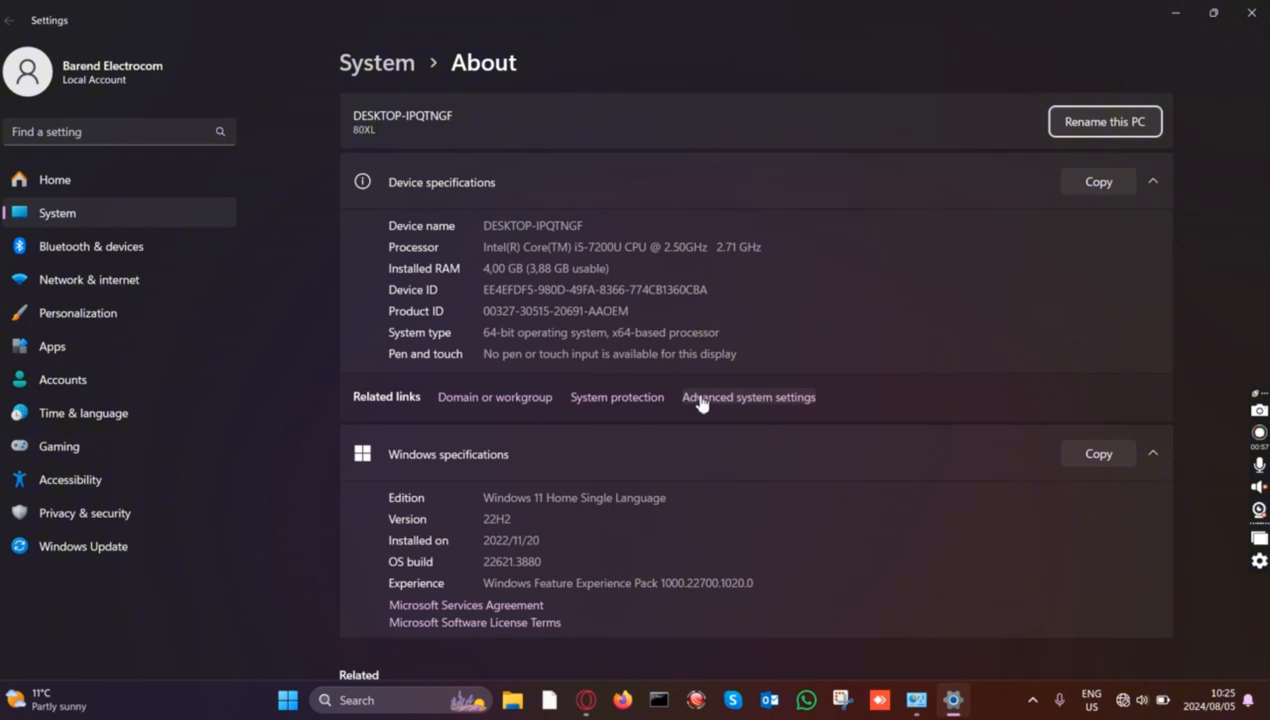
Open the Virtual Memory settings from the advanced performance options of the advanced system settings.
{"action": "left_click", "coordinate": [755, 405]}
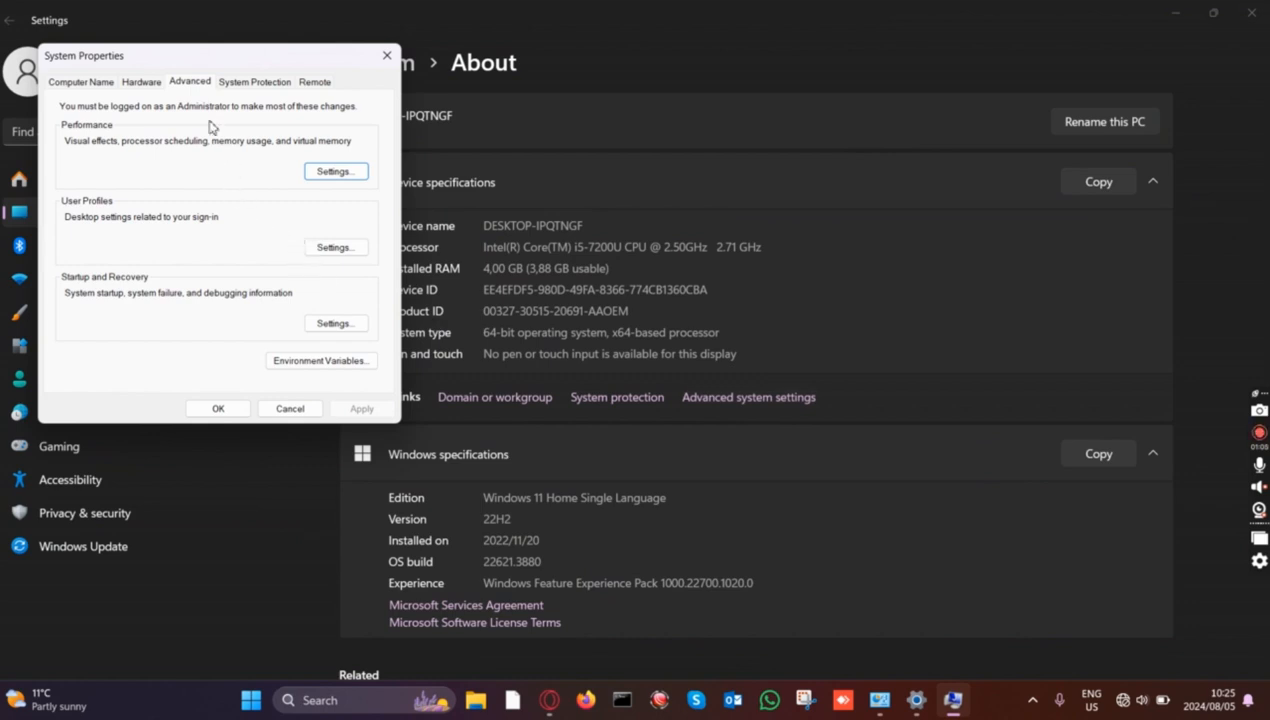
{"action": "left_click", "coordinate": [333, 172]}
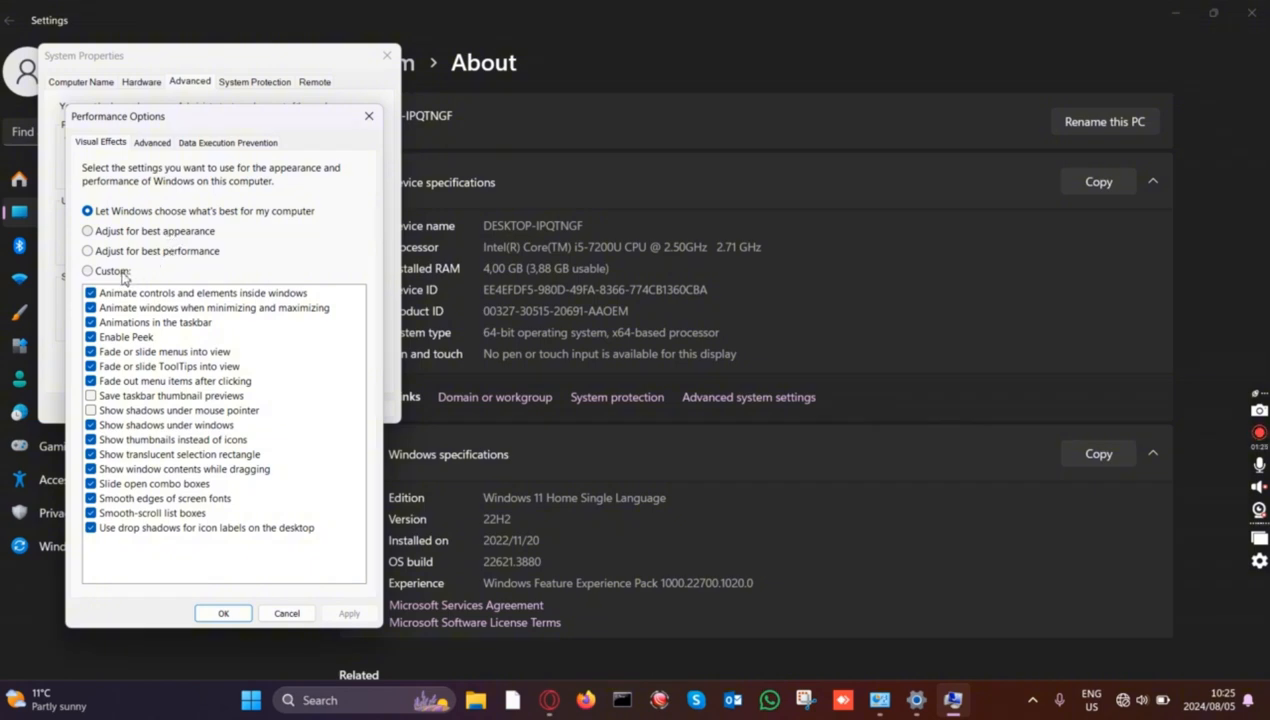
{"action": "left_click", "coordinate": [153, 143]}
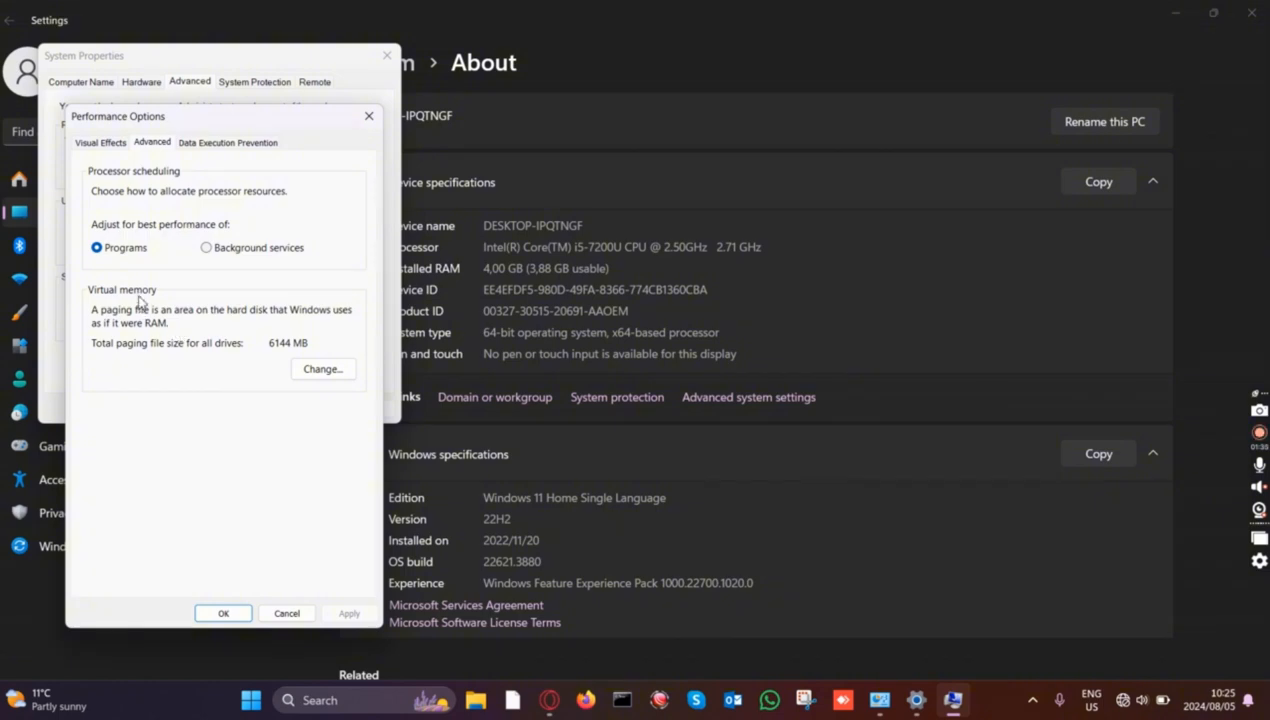
{"action": "left_click", "coordinate": [324, 370]}
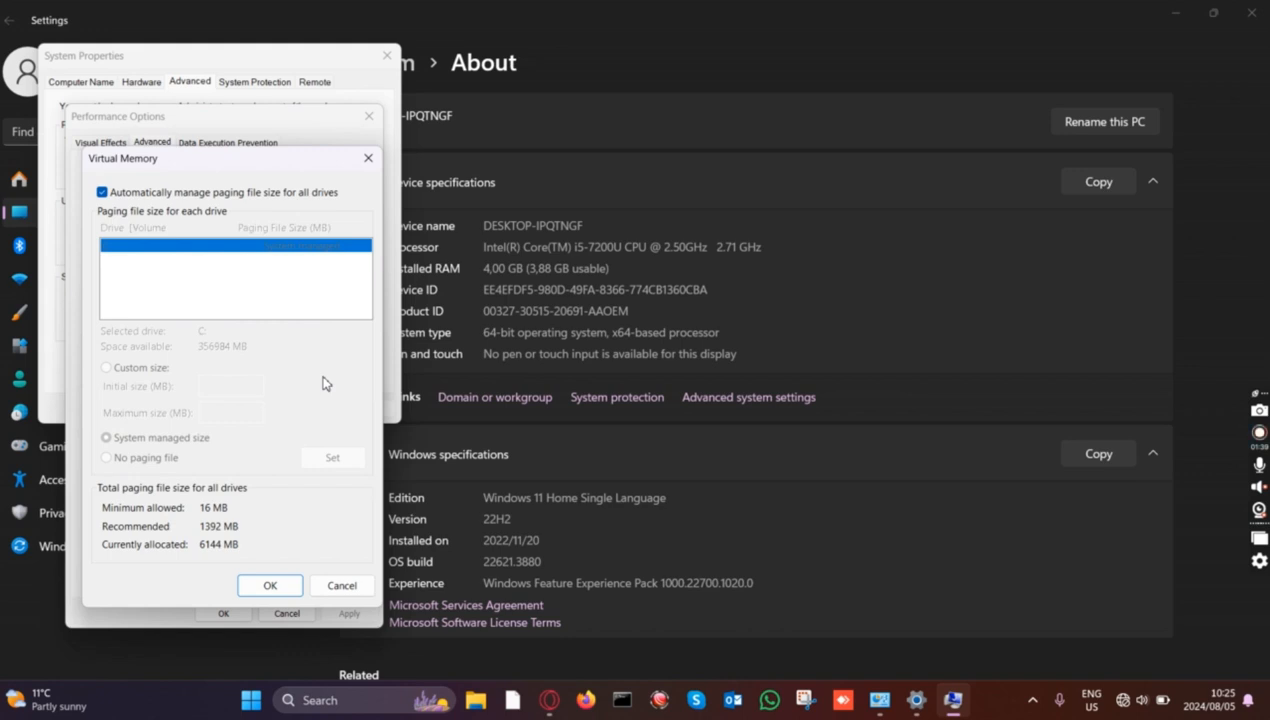
Turn off automatic paging file management and give drive C: a custom initial size of 1392 MB.
{"action": "left_click", "coordinate": [185, 194]}
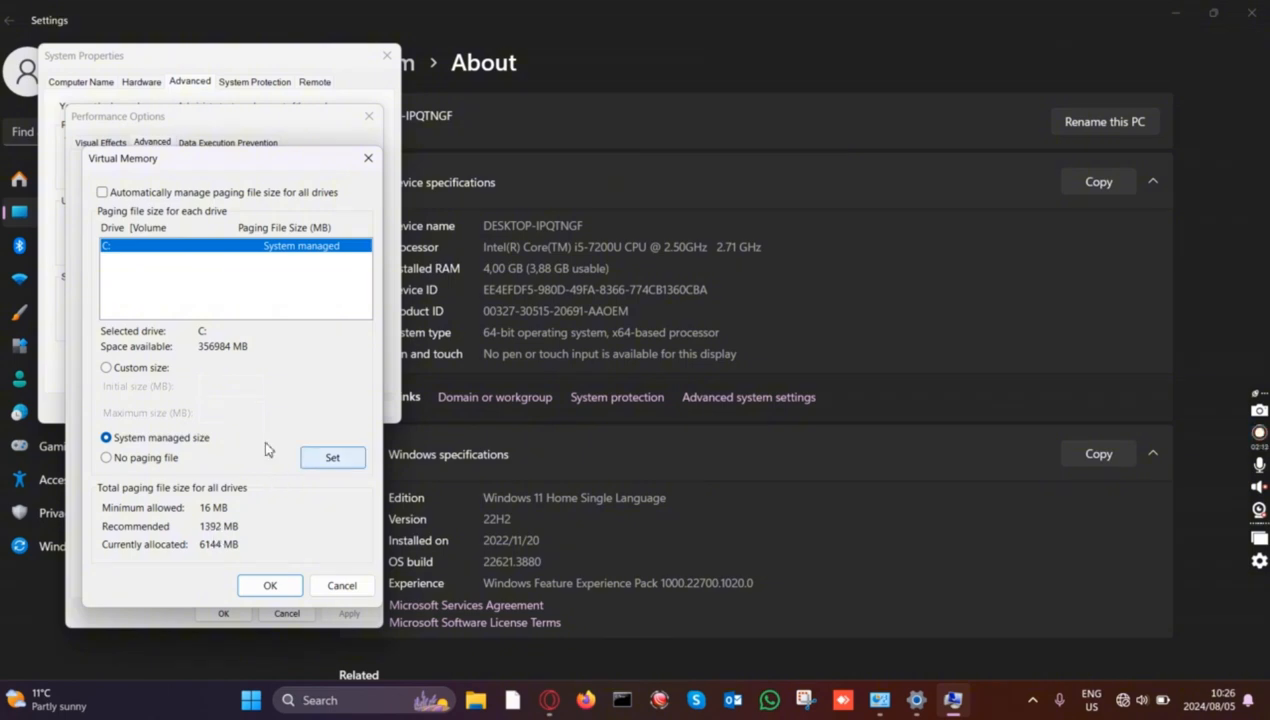
{"action": "left_click", "coordinate": [137, 370]}
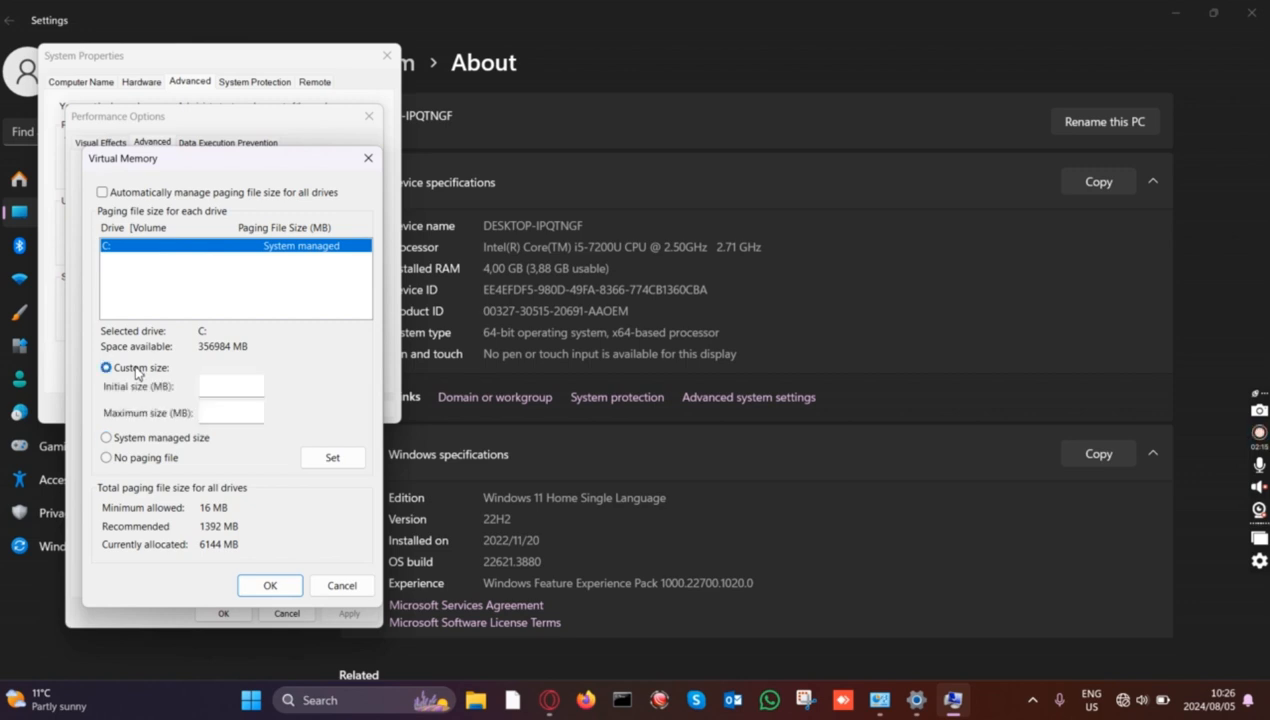
{"action": "left_click", "coordinate": [218, 384]}
{"action": "type", "text": "1"}
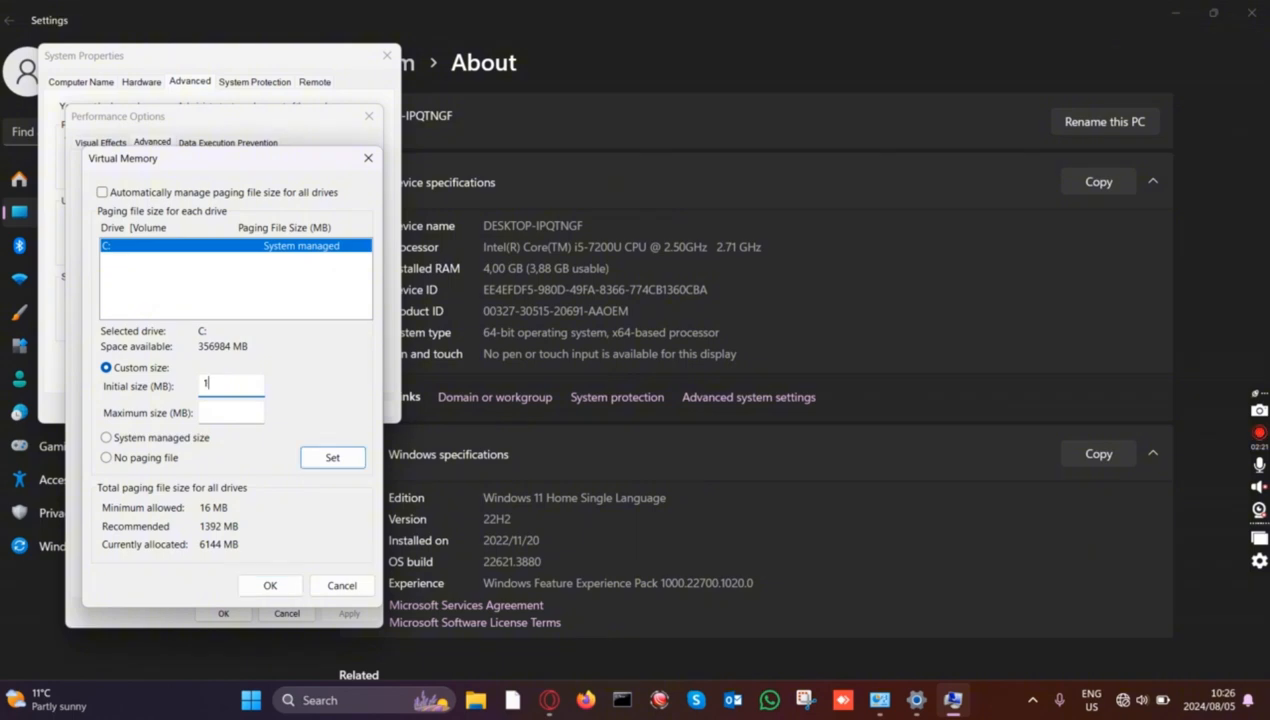
{"action": "type", "text": "392"}
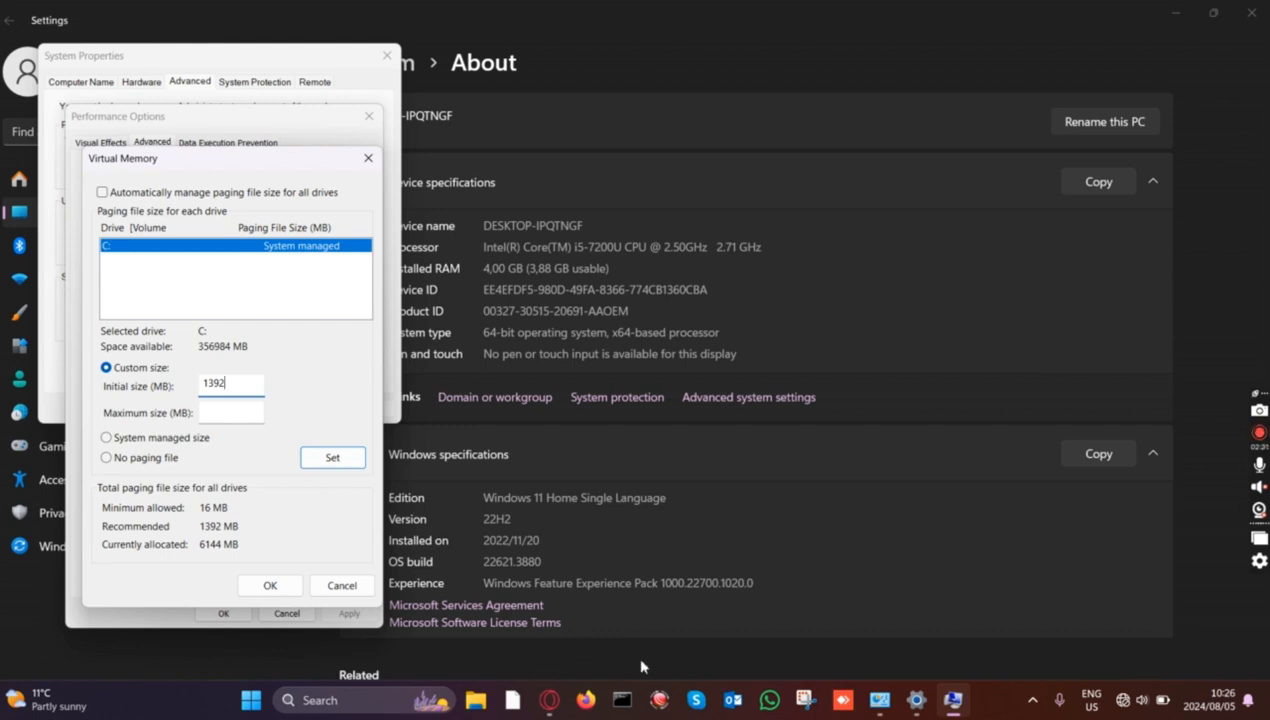
Switch to the Calculator app.
{"action": "left_click", "coordinate": [335, 700]}
{"action": "type", "text": "calendar"}
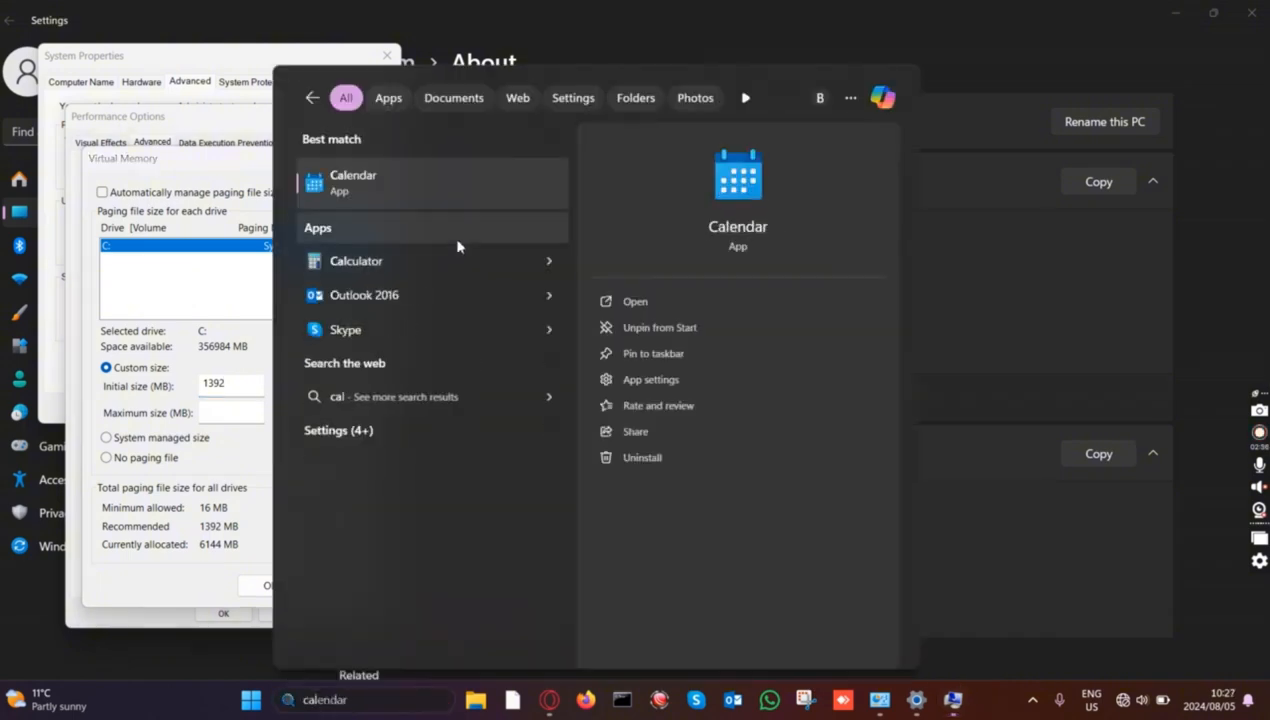
{"action": "left_click", "coordinate": [451, 263]}
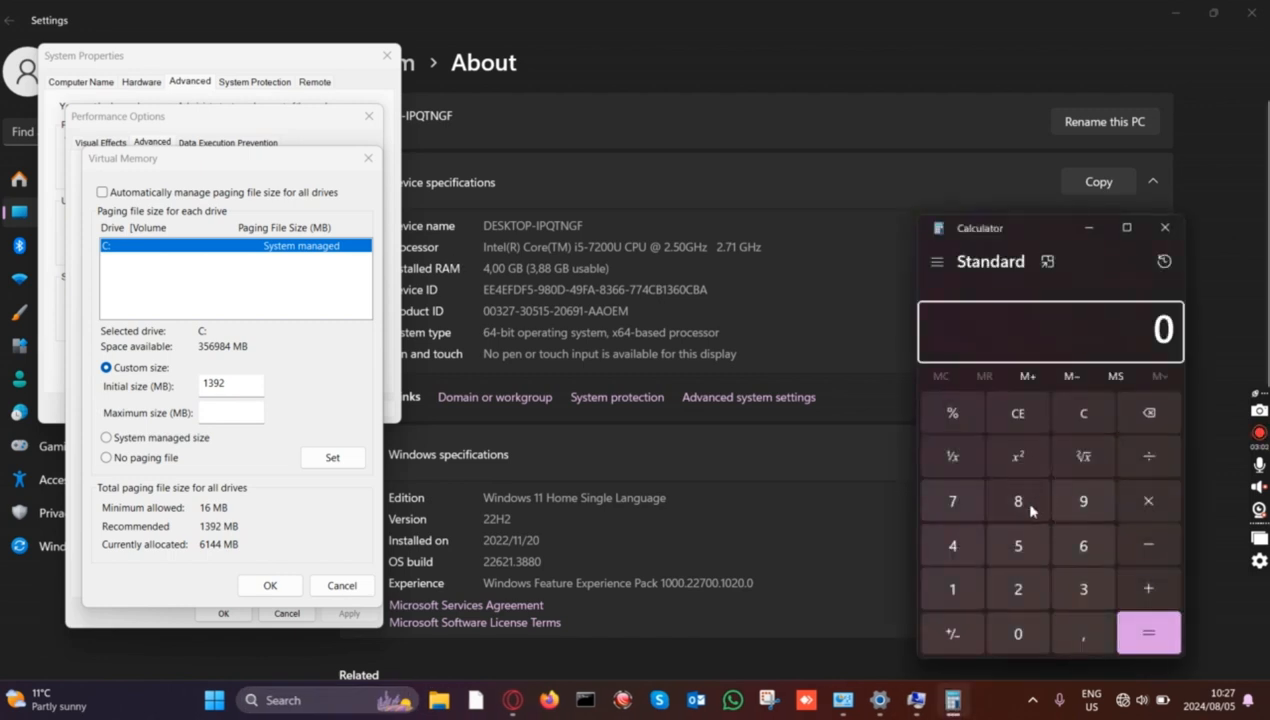
Calculate 1392 multiplied by 1,5.
{"action": "left_click", "coordinate": [955, 589]}
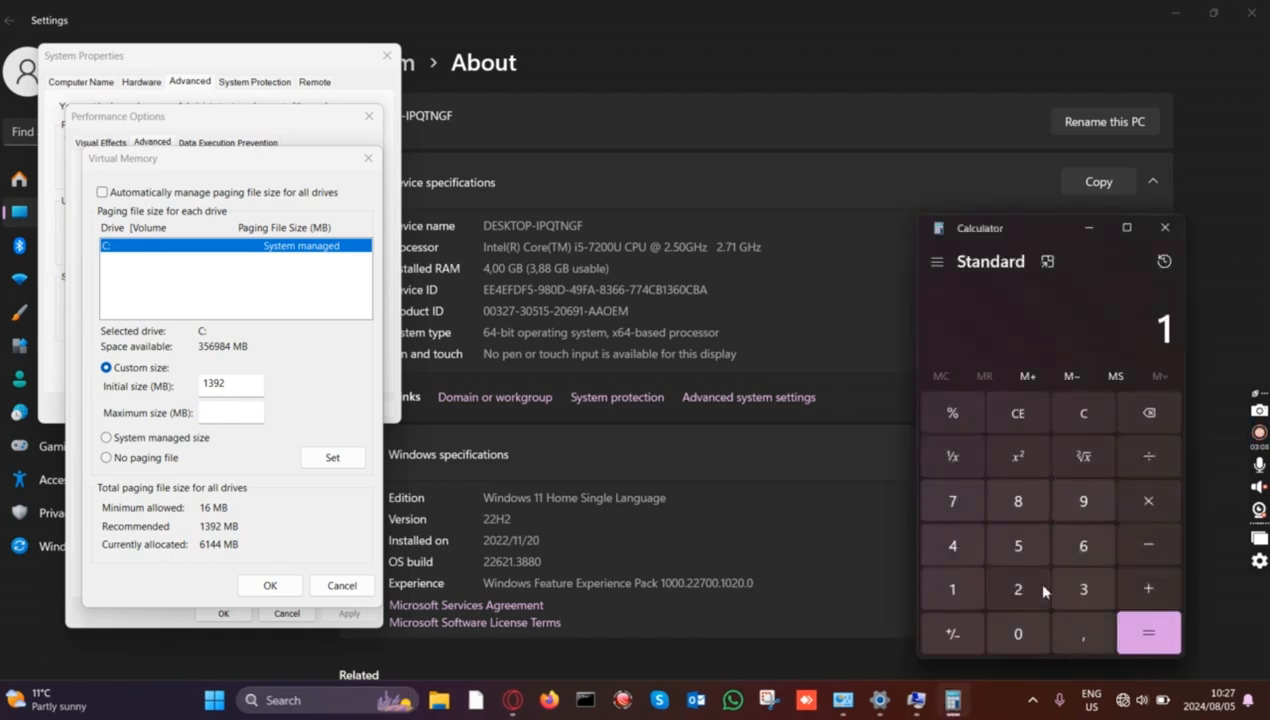
{"action": "left_click", "coordinate": [1082, 594]}
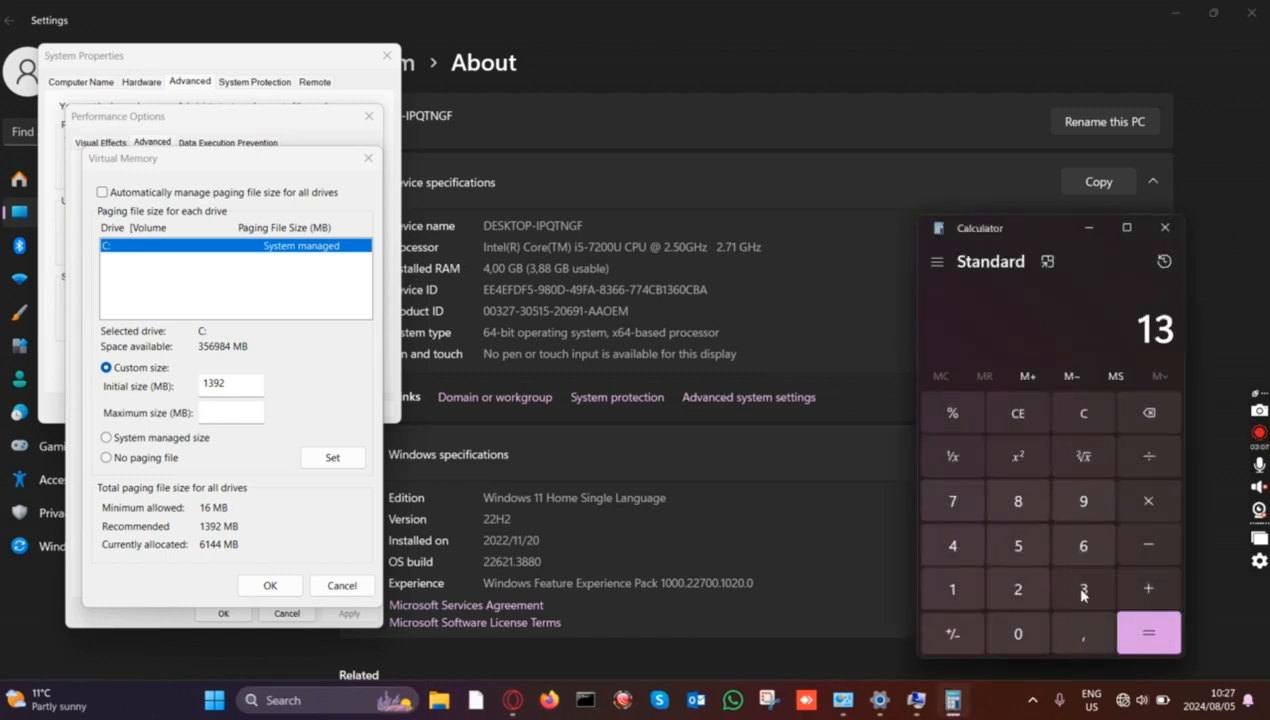
{"action": "left_click", "coordinate": [1080, 503]}
{"action": "left_click", "coordinate": [1027, 589]}
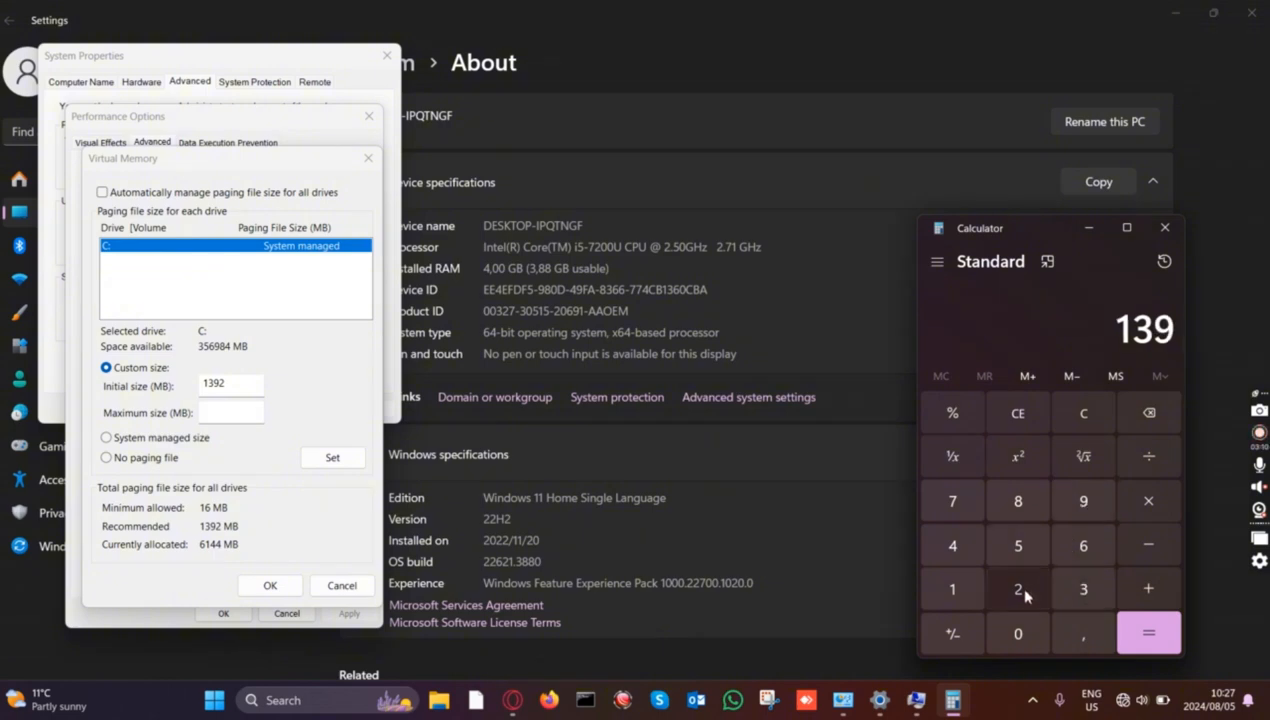
{"action": "left_click", "coordinate": [1145, 505]}
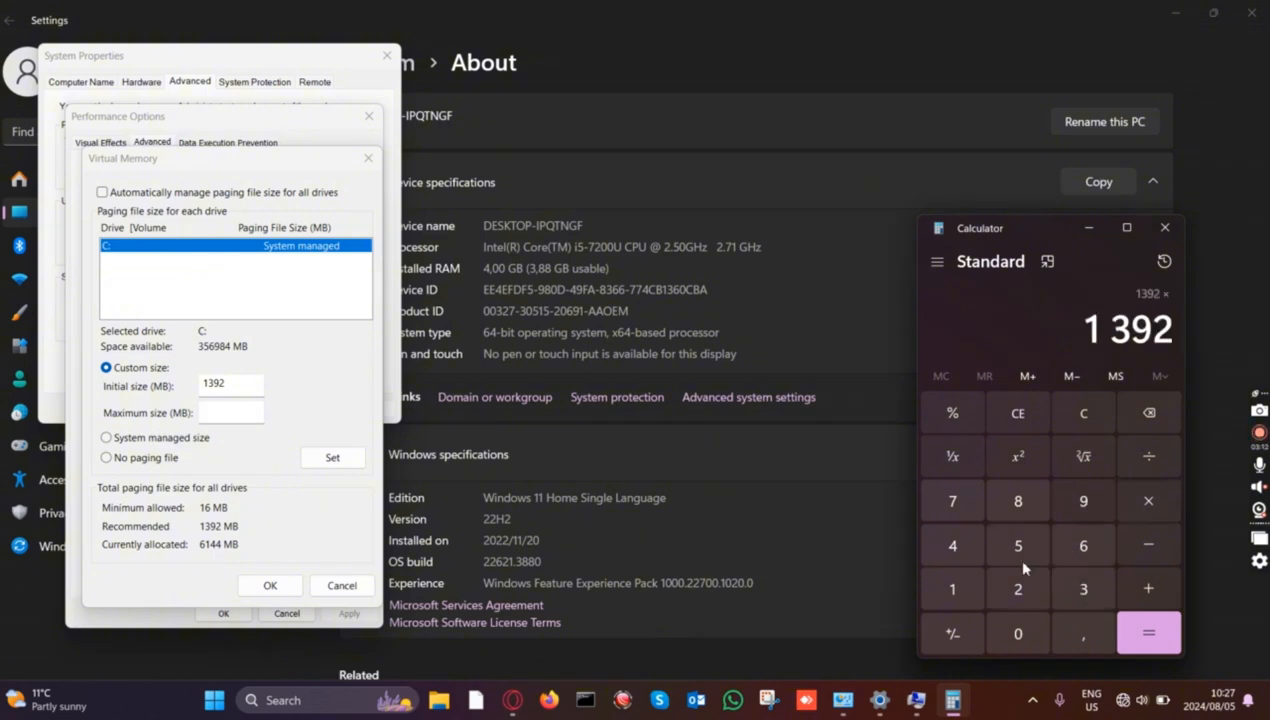
{"action": "left_click", "coordinate": [946, 600]}
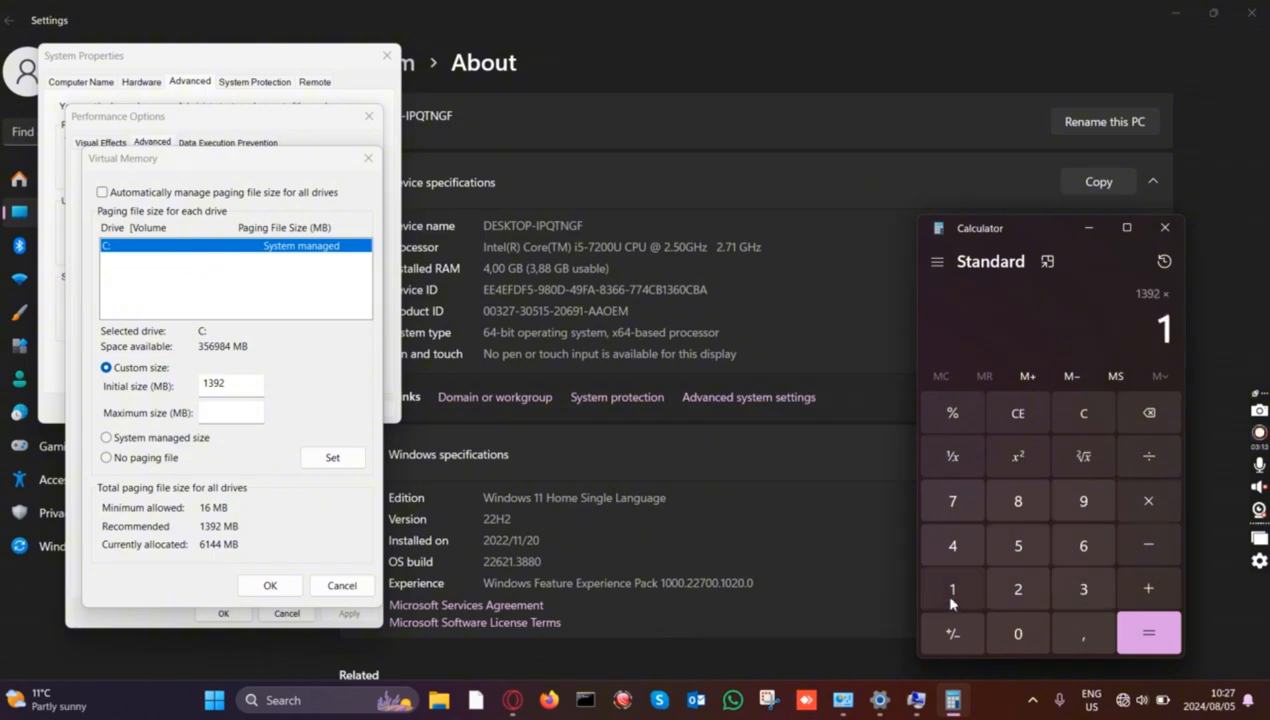
{"action": "left_click", "coordinate": [1062, 633]}
{"action": "left_click", "coordinate": [1016, 545]}
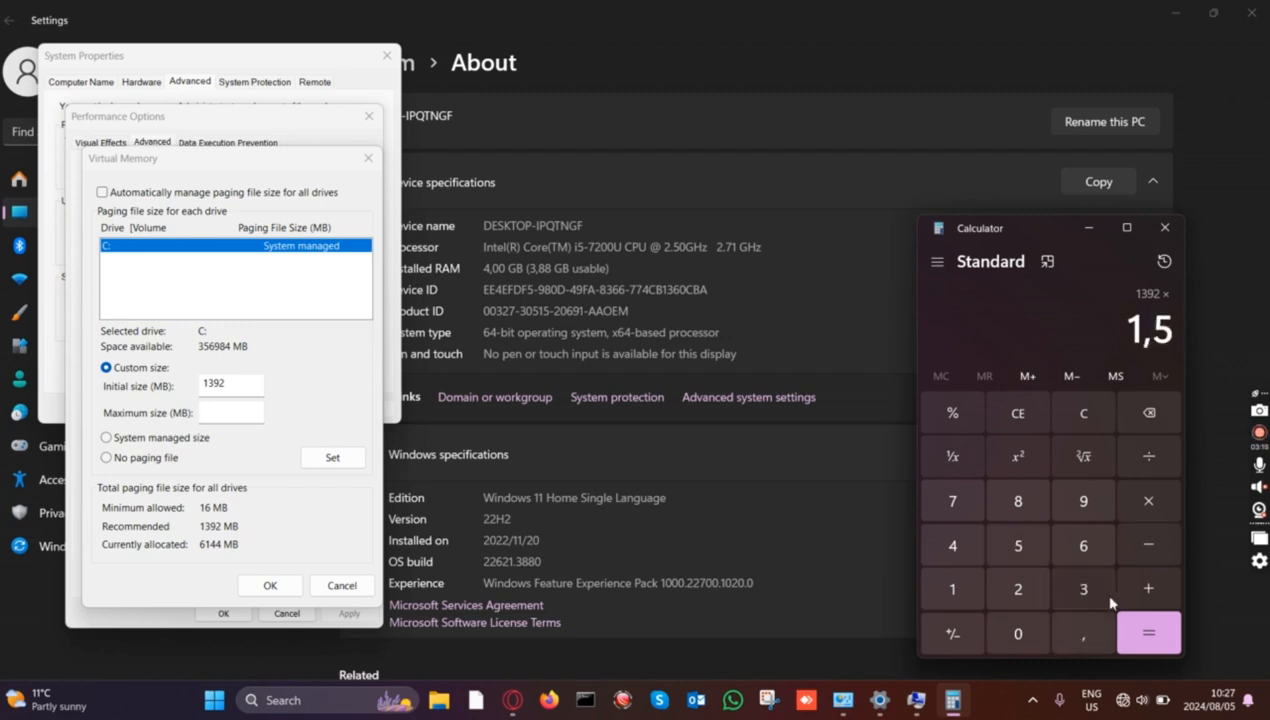
{"action": "left_click", "coordinate": [1131, 636]}
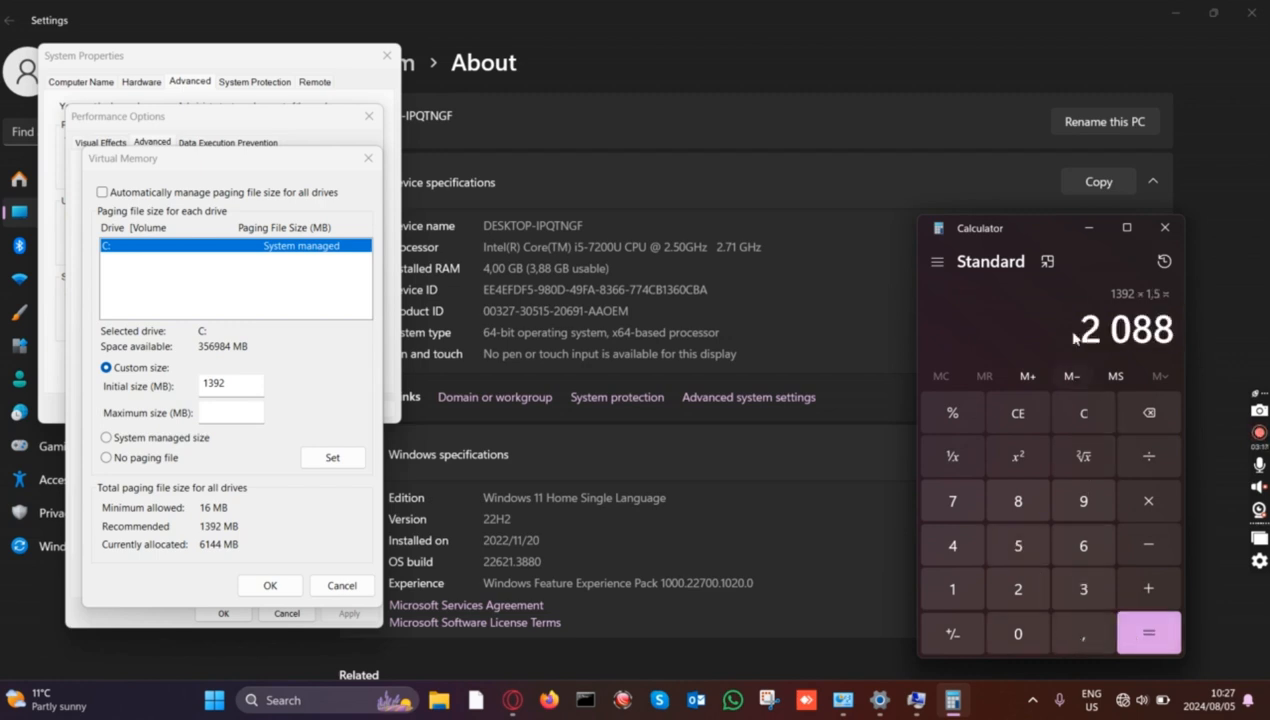
Copy the calculated result into the paging file's maximum size as 2088 MB, without the thousands space.
{"action": "left_click_drag", "start_coordinate": [1078, 326], "coordinate": [1183, 341]}
{"action": "key", "text": "ctrl+c"}
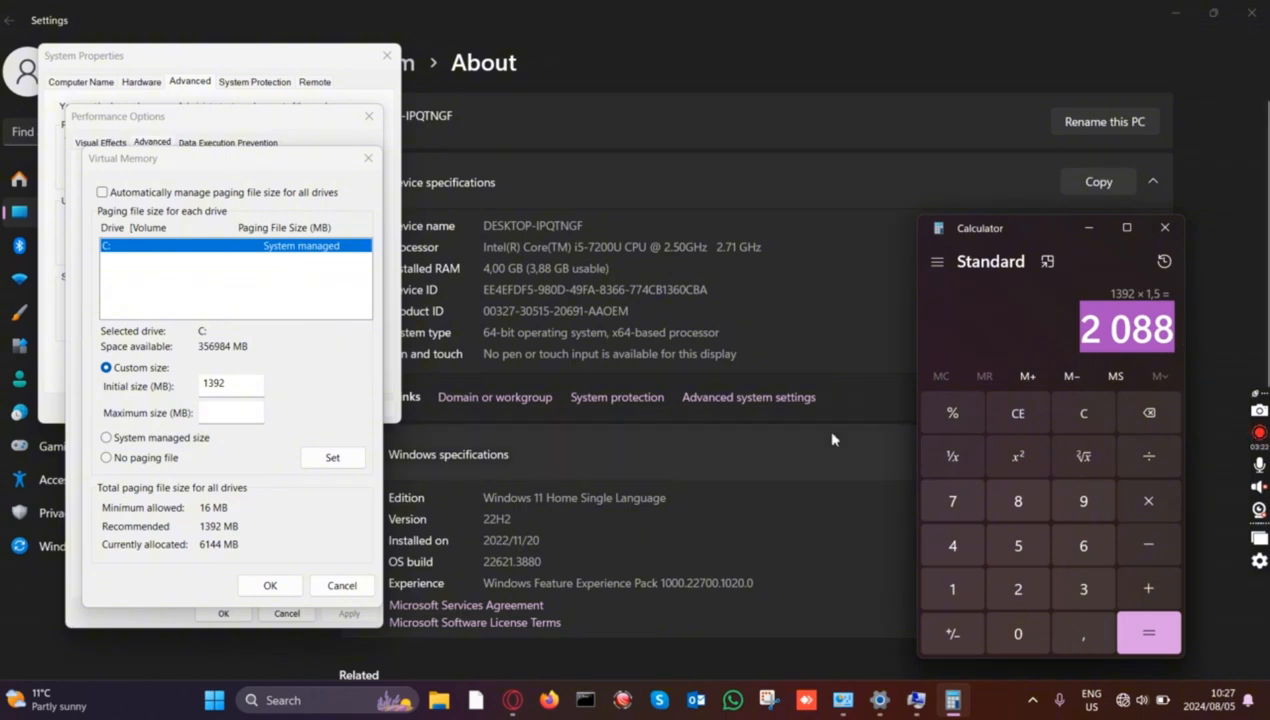
{"action": "left_click", "coordinate": [231, 414]}
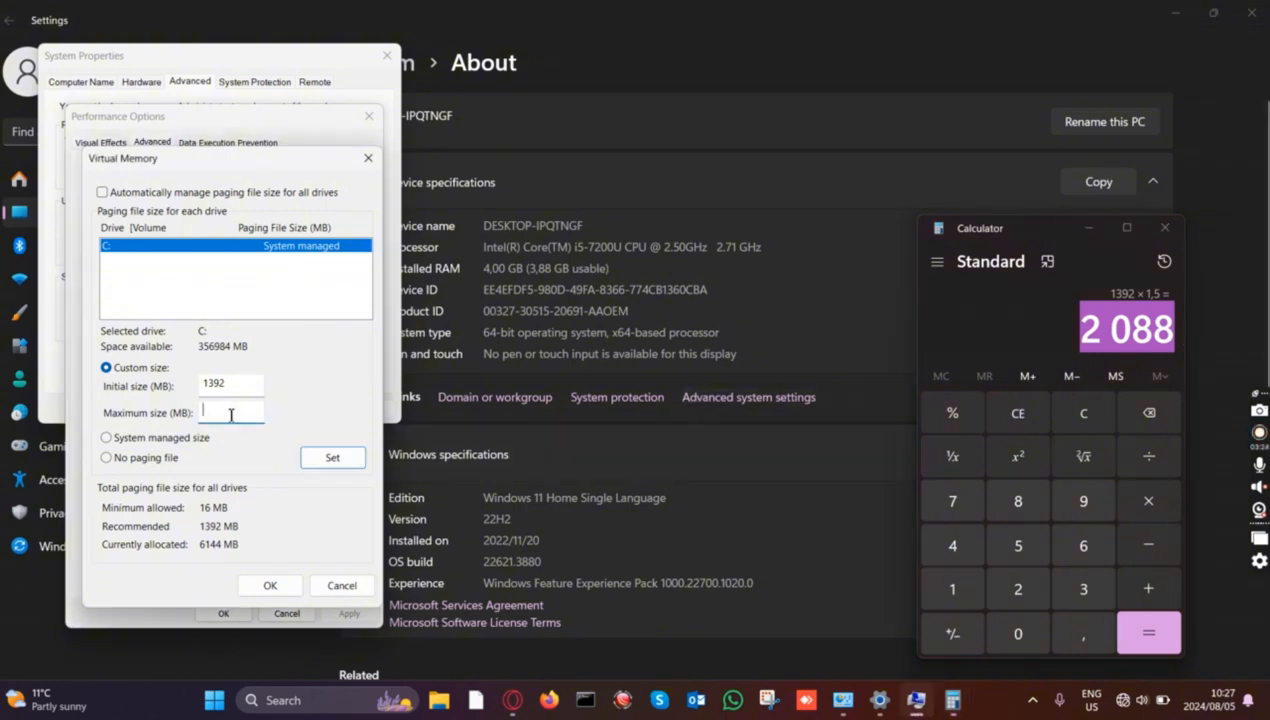
{"action": "key", "text": "ctrl+v"}
{"action": "key", "text": "BackSpace"}
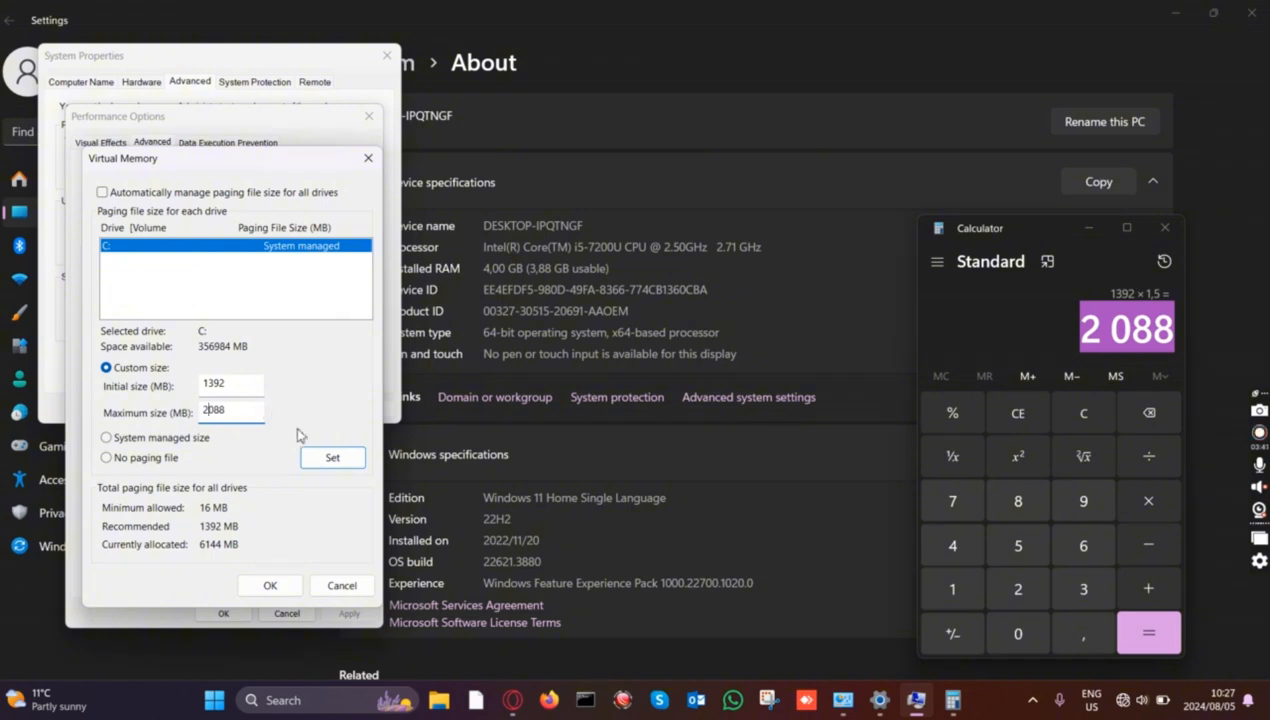
Set the custom paging file size for drive C:, acknowledge the restart notice, and confirm the Virtual Memory and Performance Options dialogs.
{"action": "left_click", "coordinate": [318, 461]}
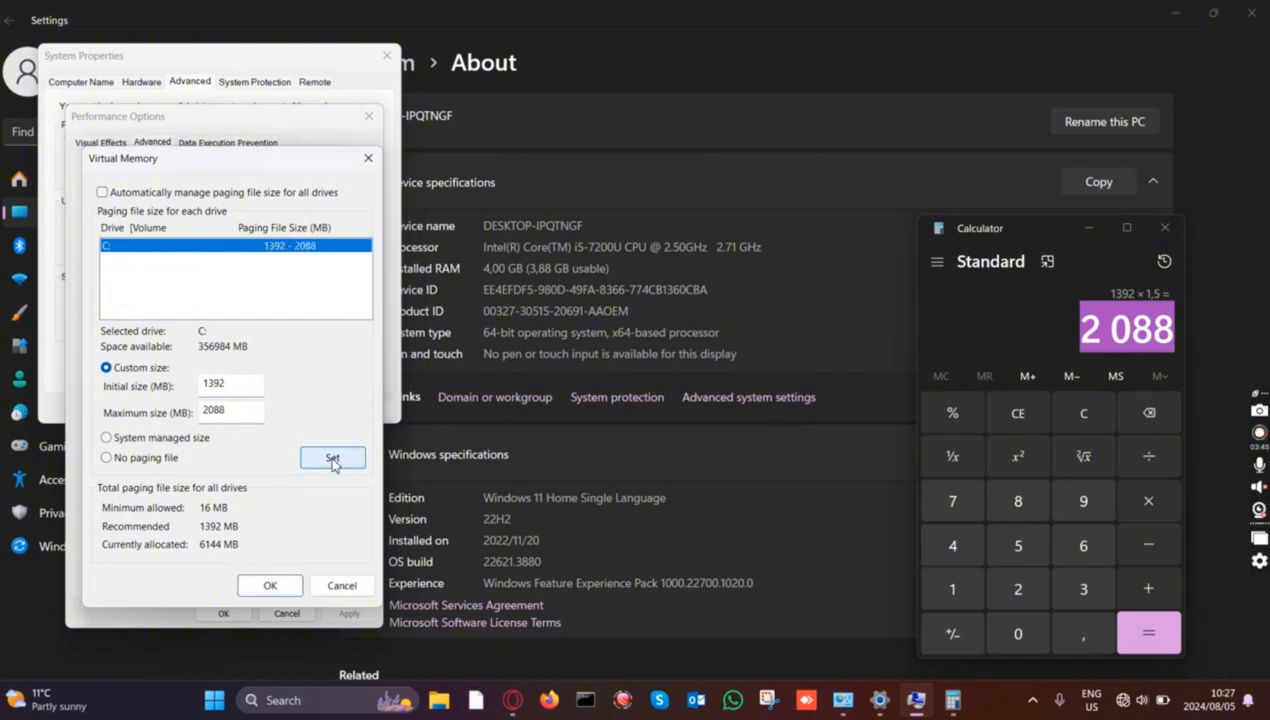
{"action": "left_click", "coordinate": [271, 586]}
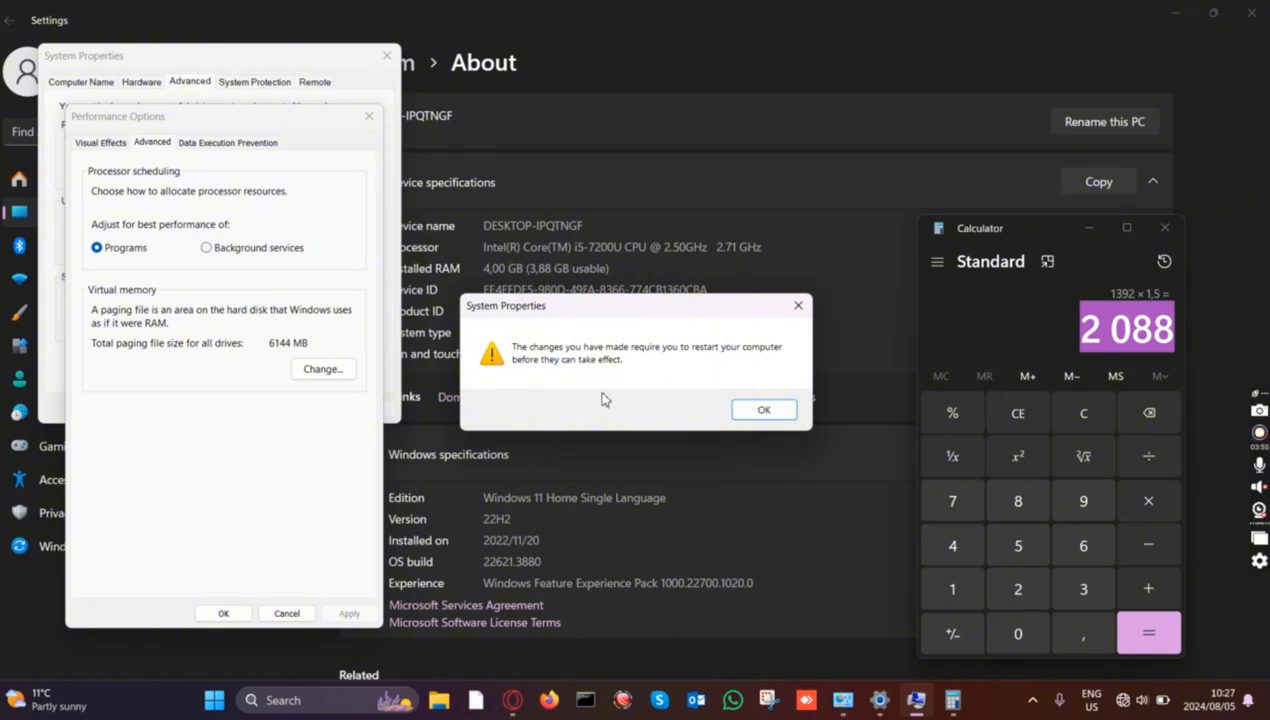
{"action": "left_click", "coordinate": [765, 410]}
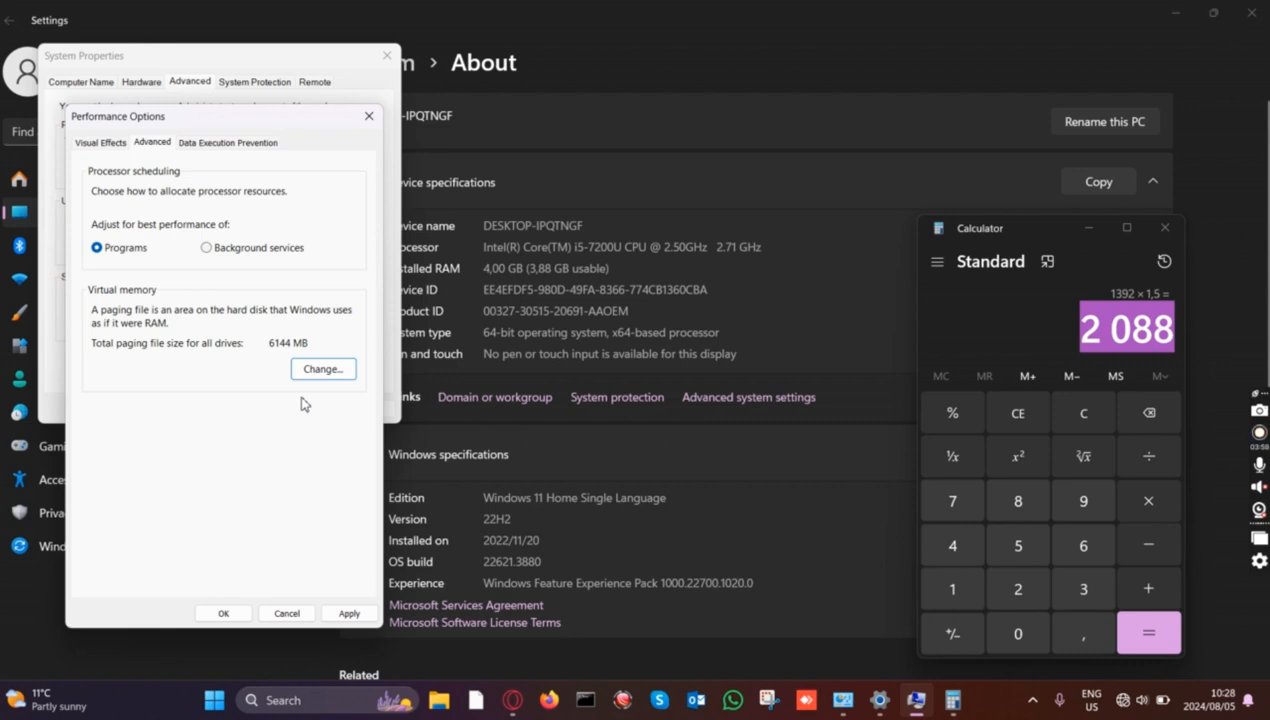
{"action": "left_click", "coordinate": [226, 612]}
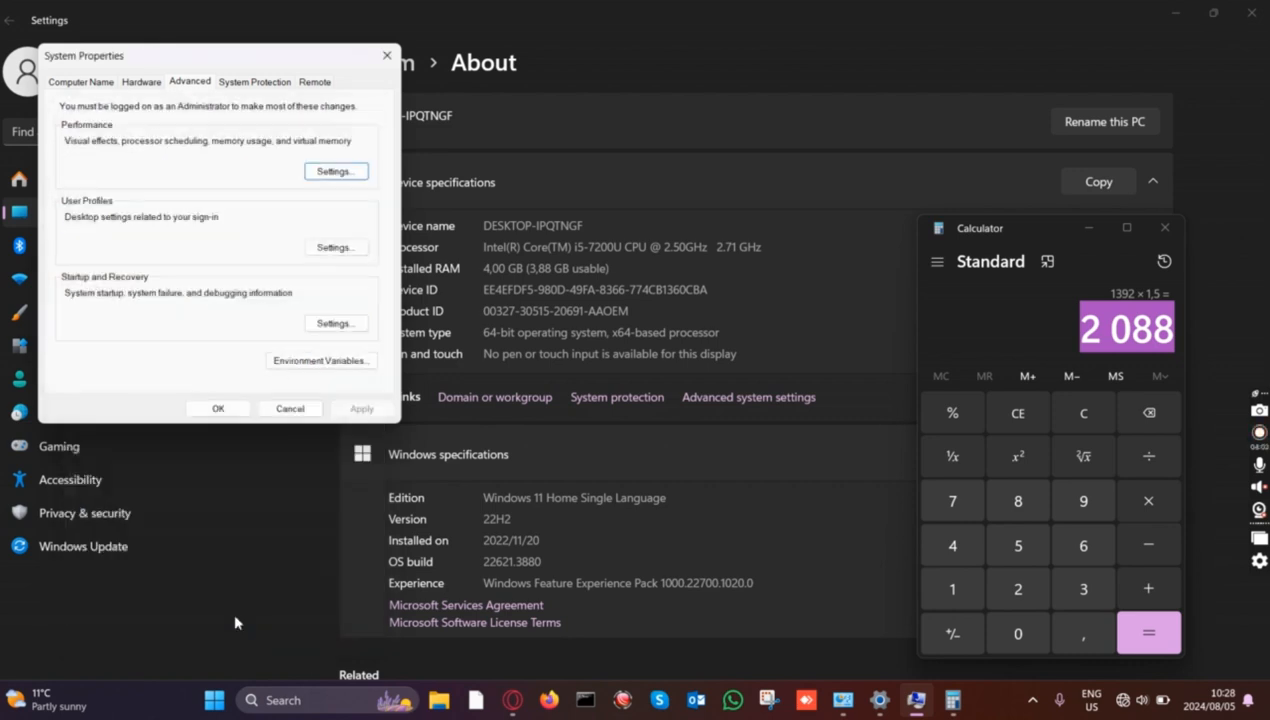